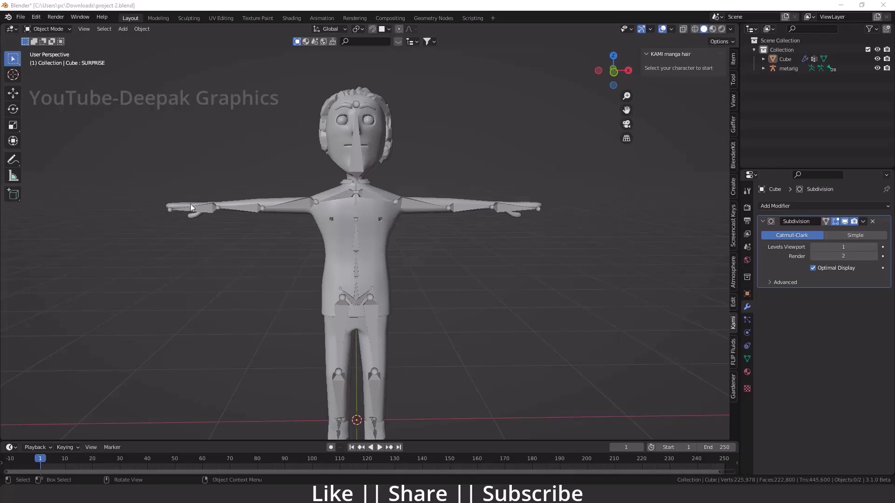
Parent the character mesh to the metarig With Automatic Weights, then view the bone-heat warning in the Info Log
click(377, 251)
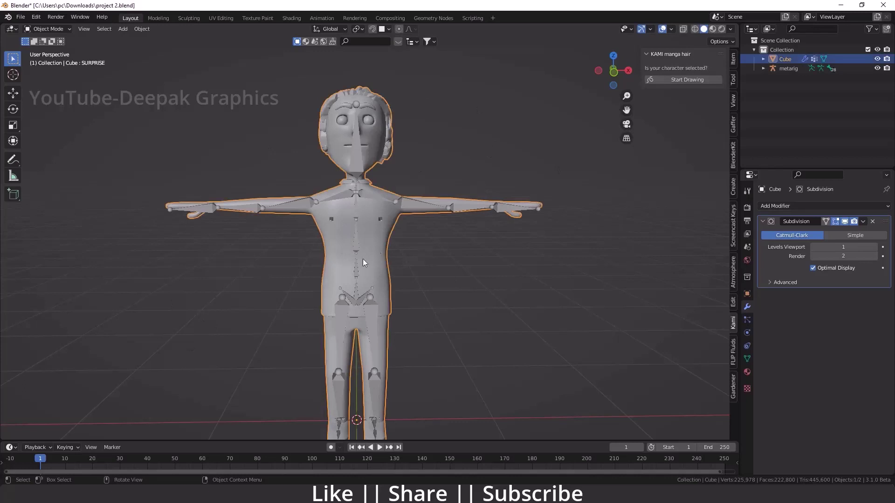
shift+click(353, 245)
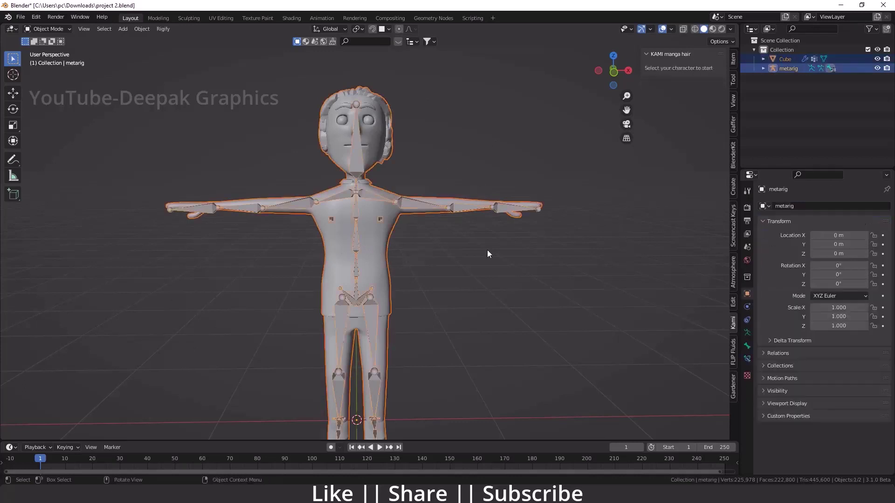
key(ctrl+p)
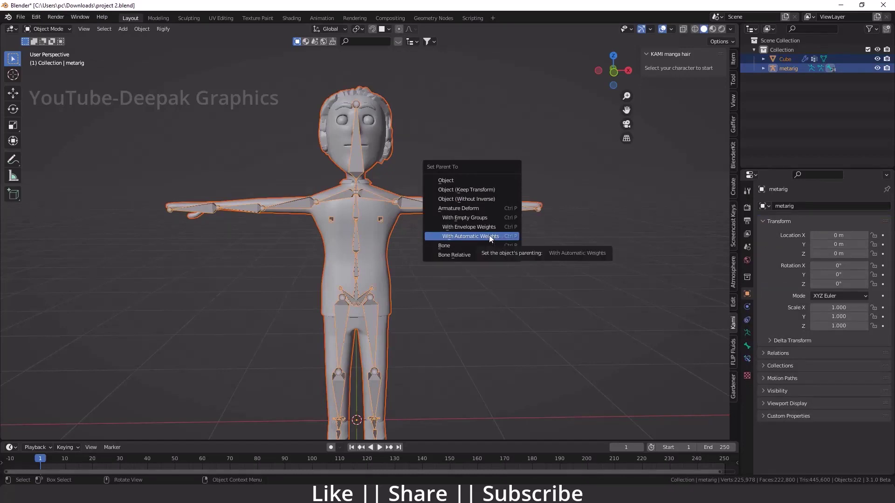
click(491, 239)
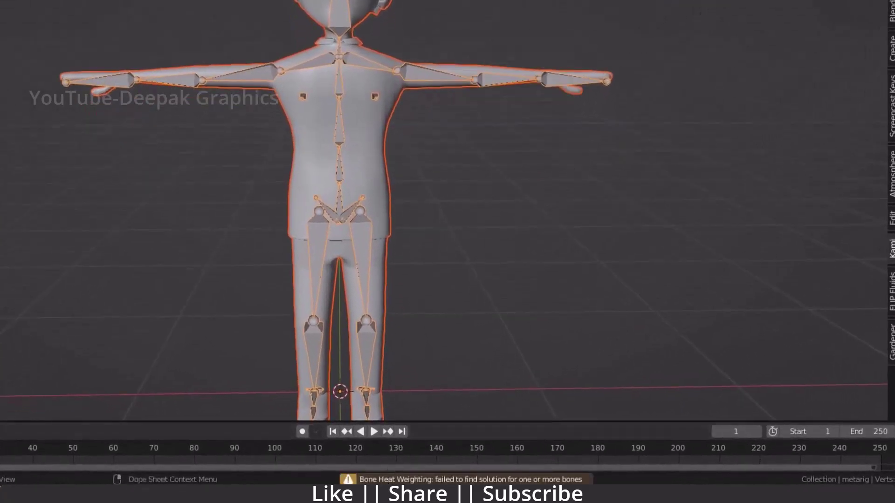
click(412, 480)
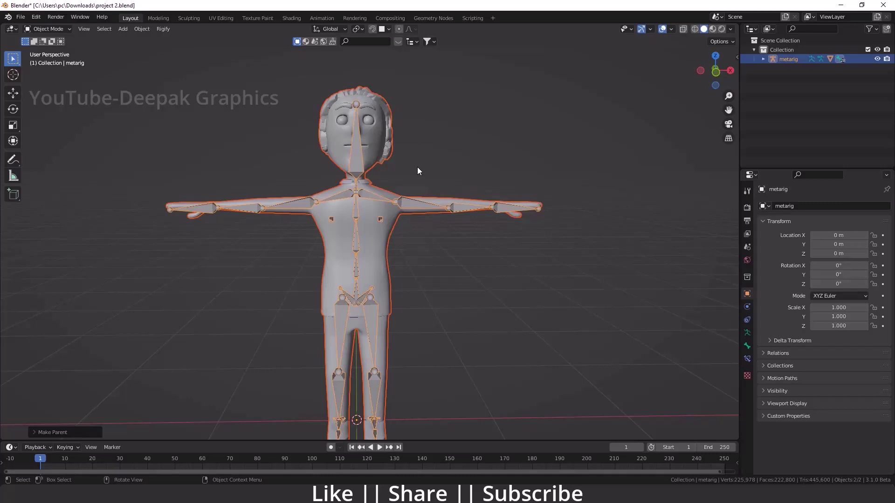
Clear the character mesh's parent to the metarig, keeping its transformation
click(407, 264)
click(376, 249)
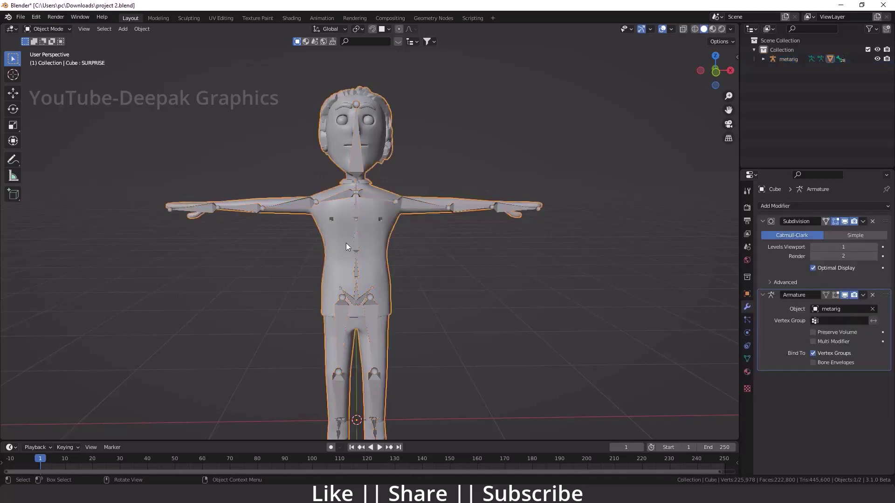
shift+click(354, 246)
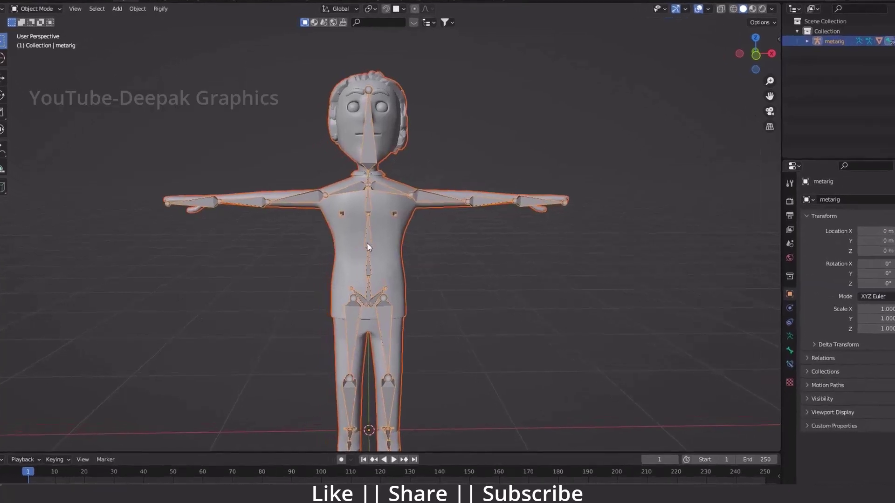
key(alt+p)
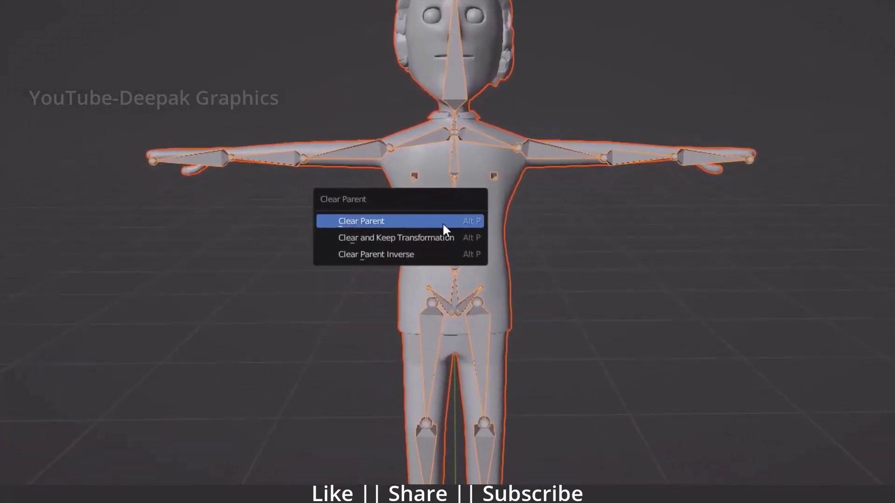
click(708, 248)
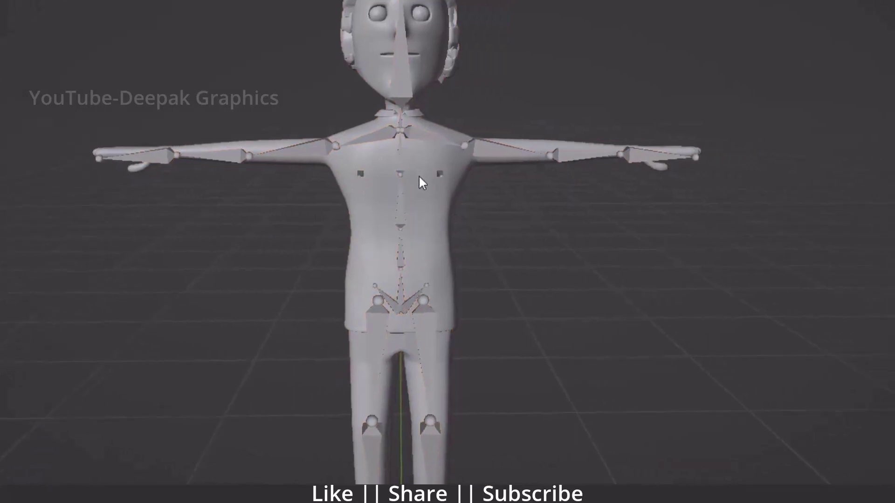
Delete the mesh's Armature modifier and all of its vertex groups
click(471, 180)
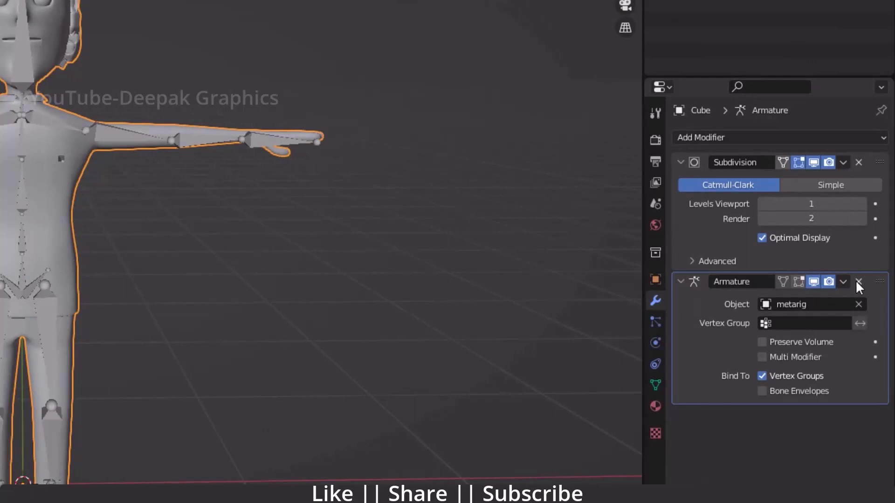
click(857, 281)
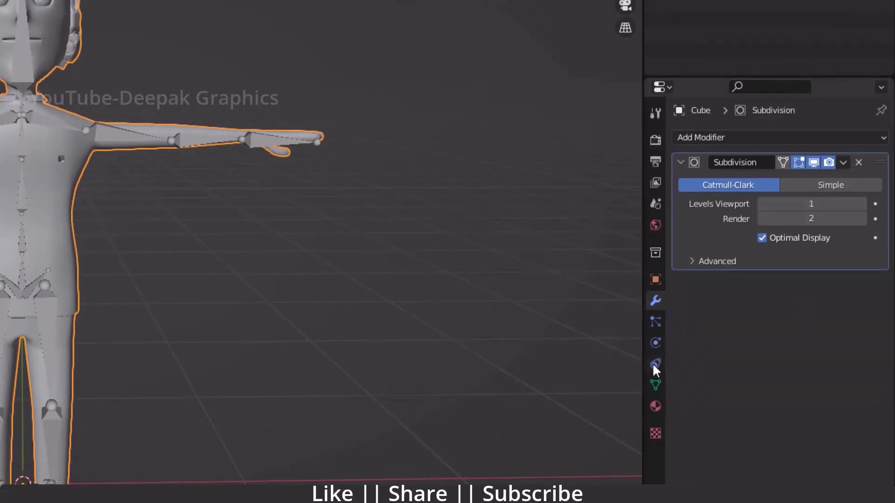
click(654, 382)
click(874, 221)
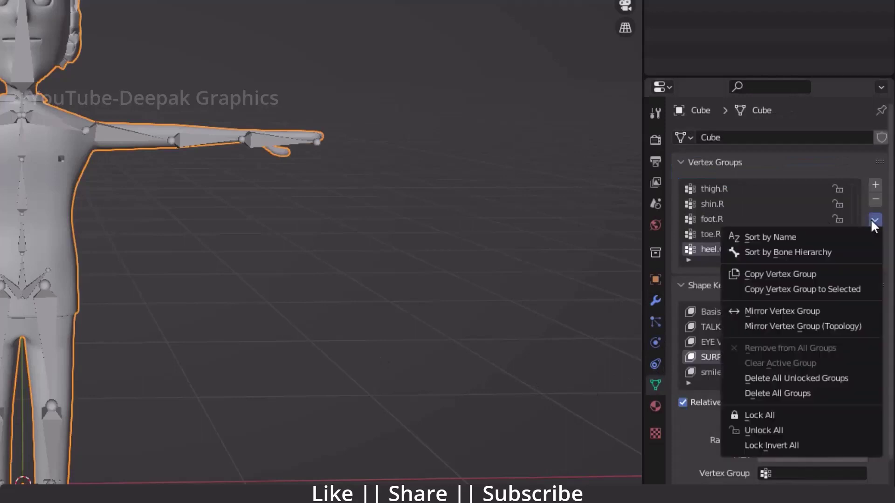
click(791, 394)
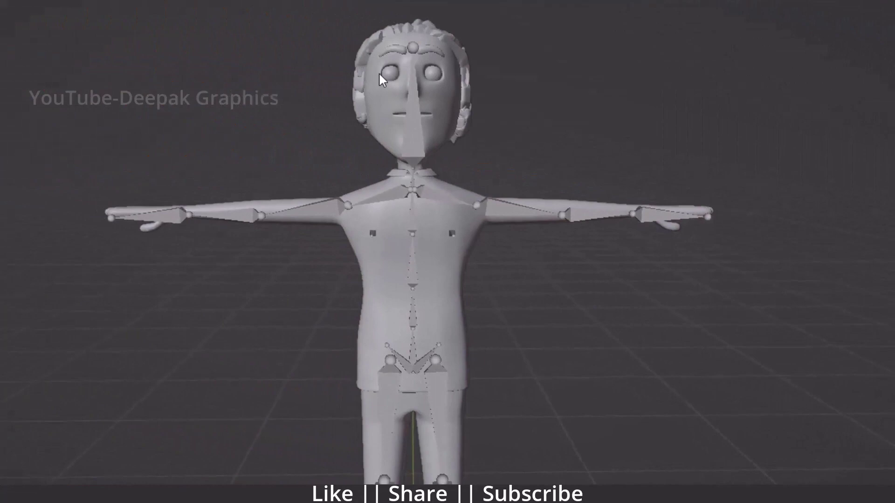
Convert the character object into a plain mesh
click(380, 75)
click(229, 47)
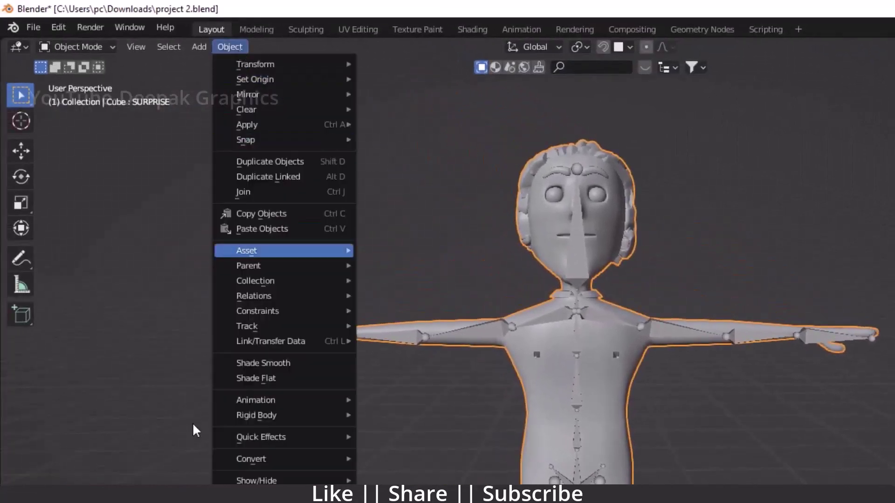
mouse_move(249, 460)
click(373, 474)
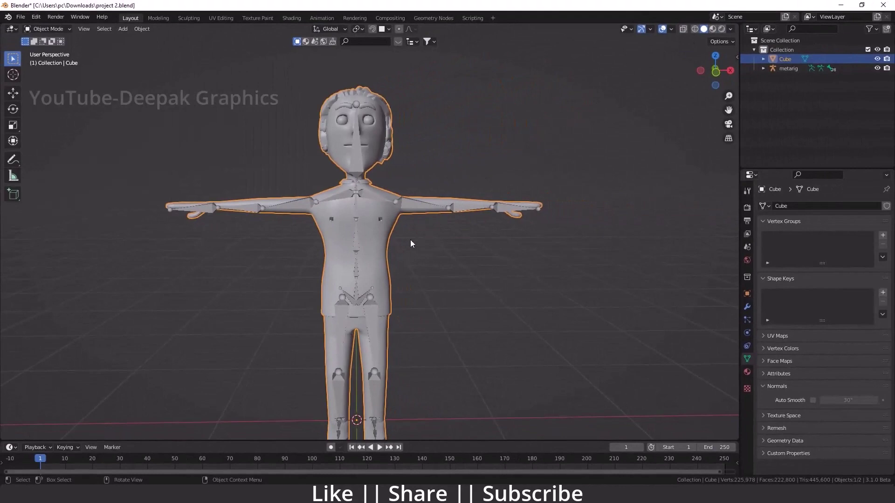
In Edit Mode, merge all vertices By Distance at 0.0001 m, removing 7584 duplicates
key(Tab)
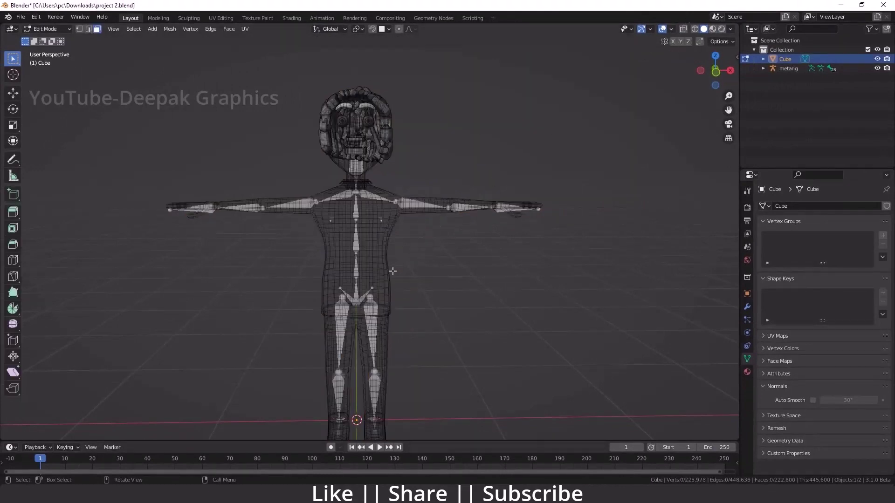
key(1)
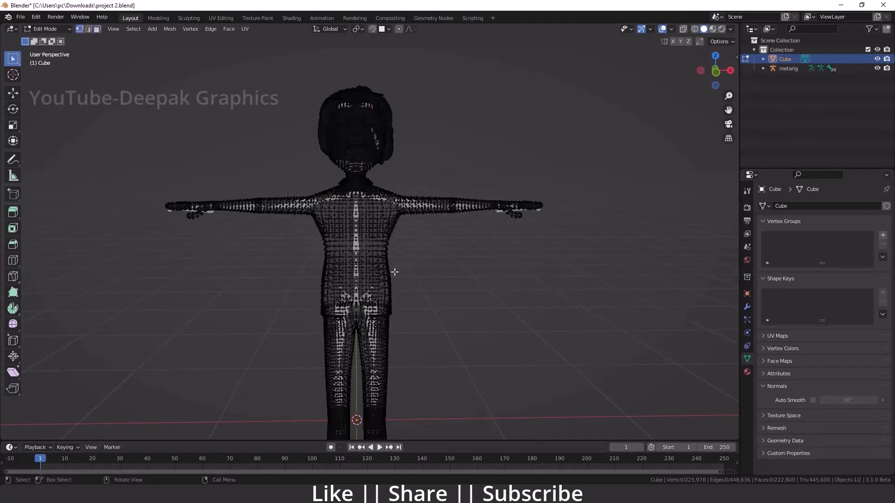
key(a)
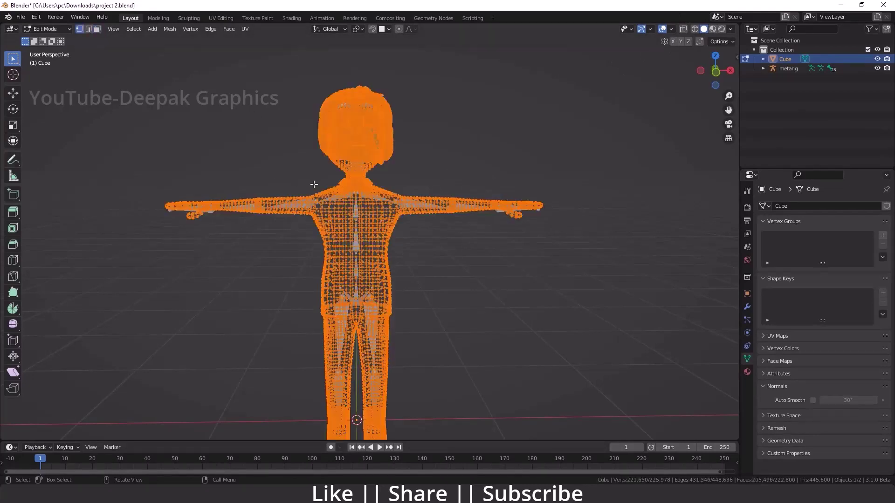
scroll(314, 186, up, 1)
key(m)
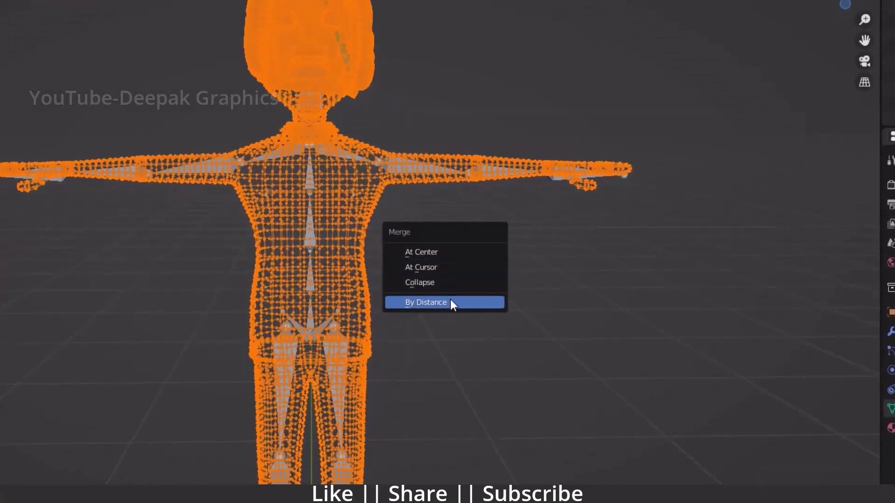
click(450, 300)
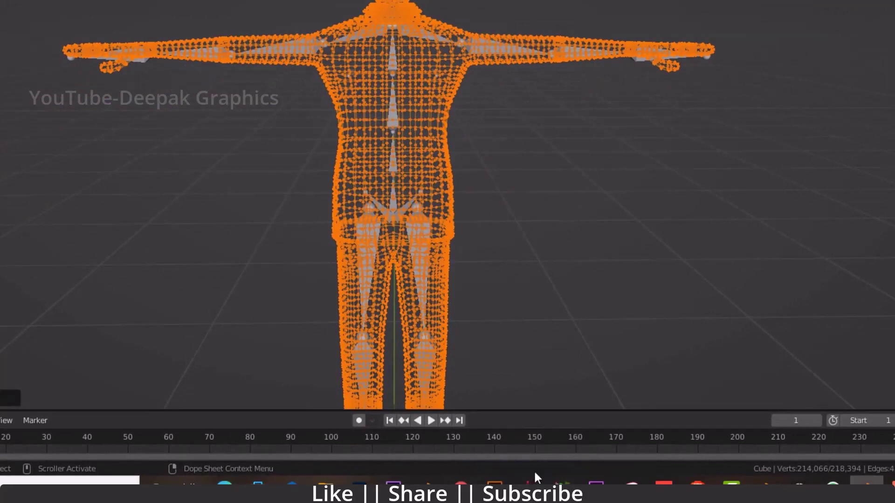
click(51, 435)
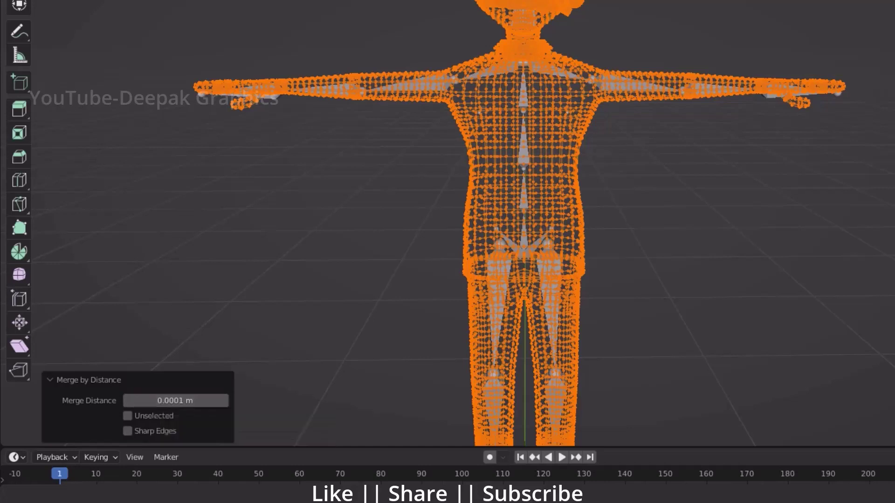
Re-parent the mesh to the metarig With Automatic Weights, creating groups like thigh.R and heel.02.R
key(Tab)
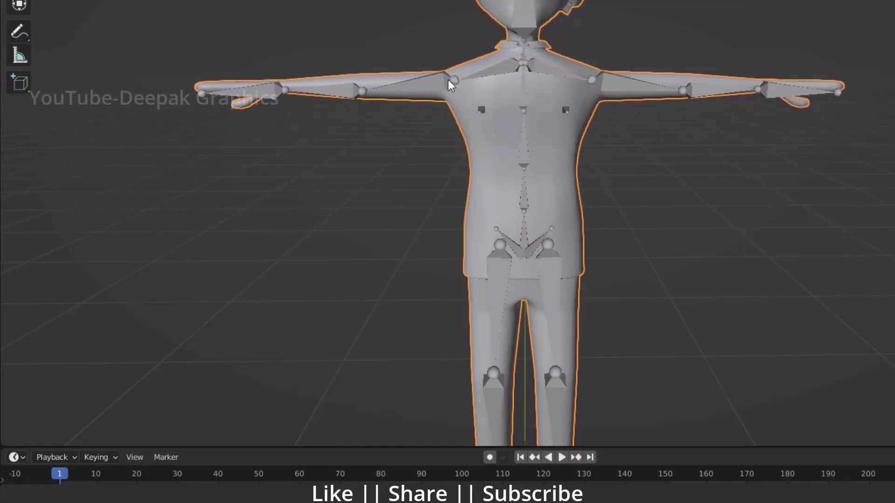
shift+click(526, 144)
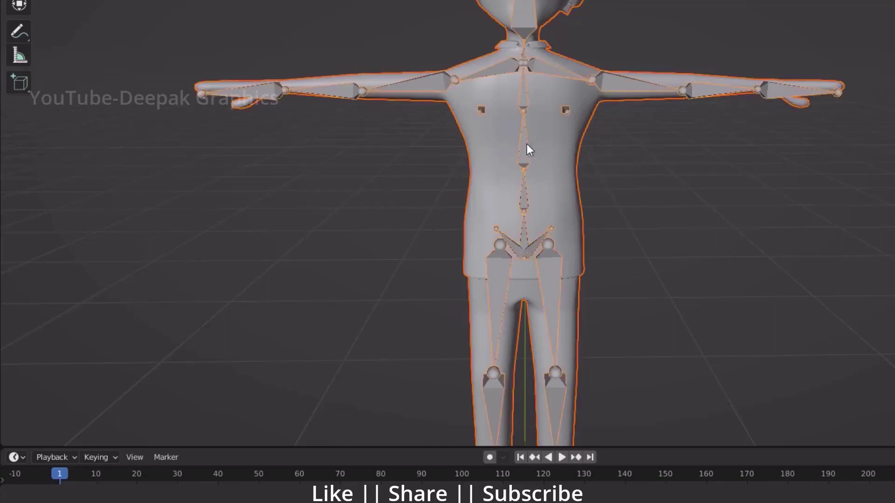
key(ctrl+p)
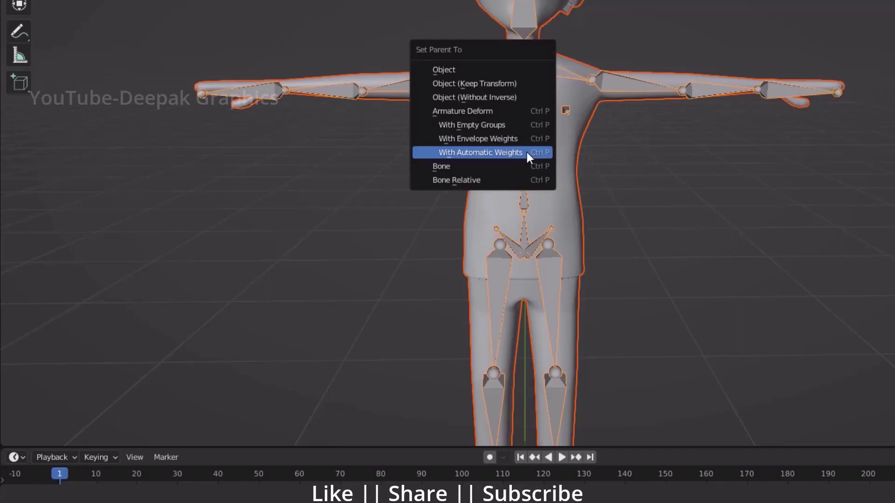
click(527, 151)
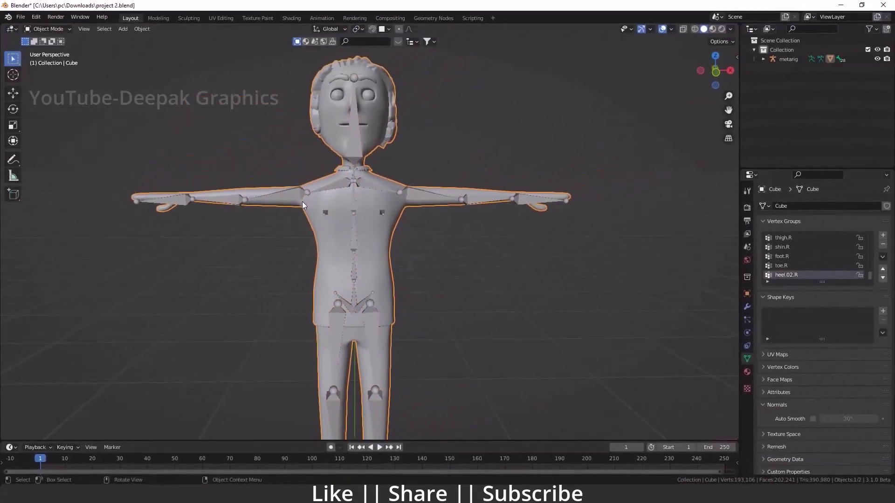
click(502, 73)
click(44, 26)
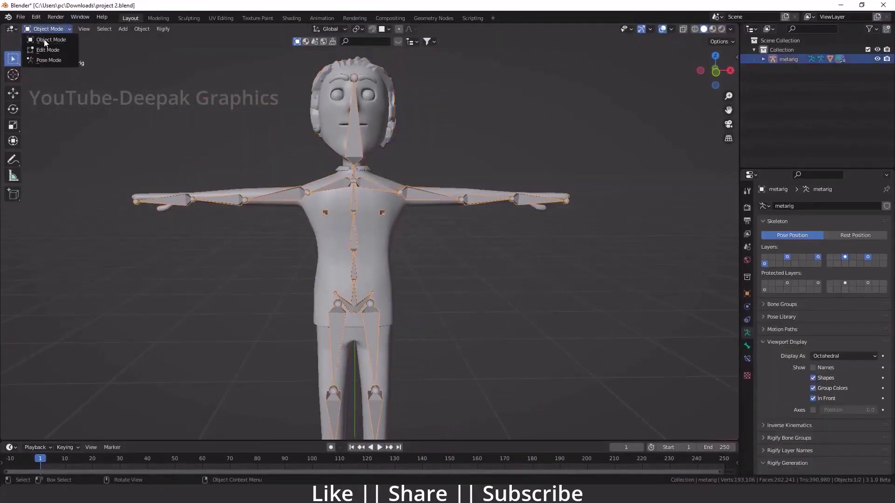
click(43, 58)
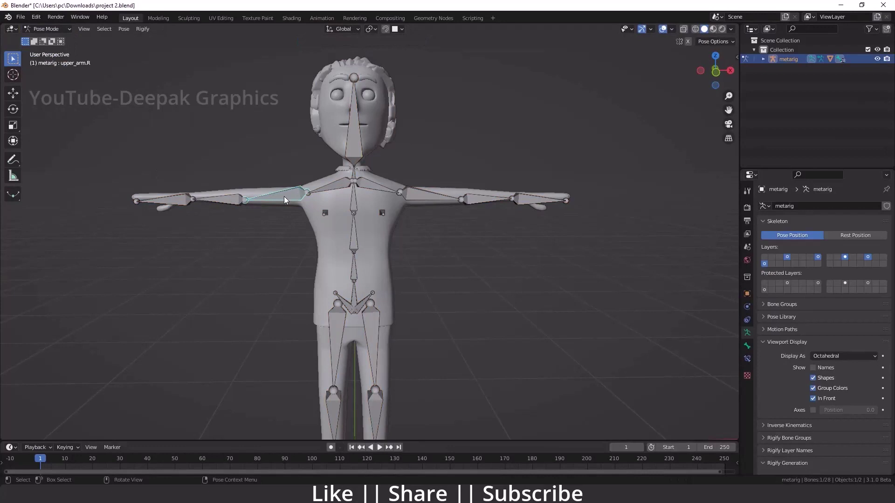
key(r)
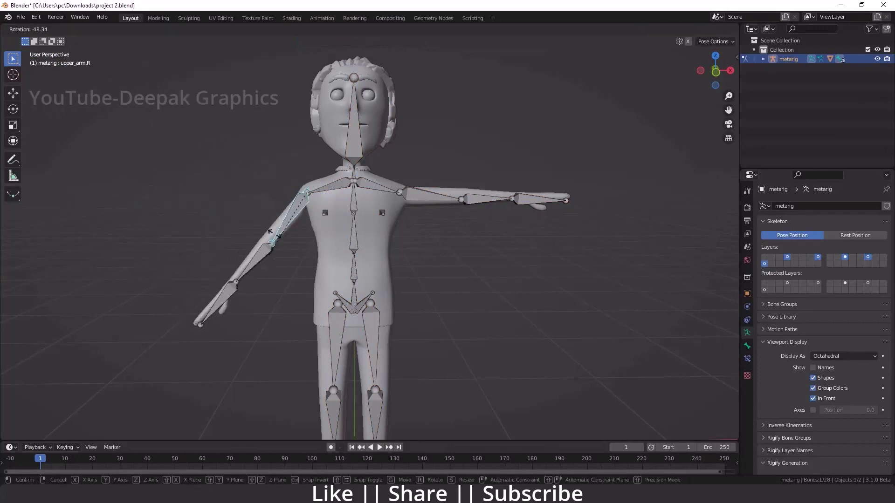
click(227, 213)
click(211, 201)
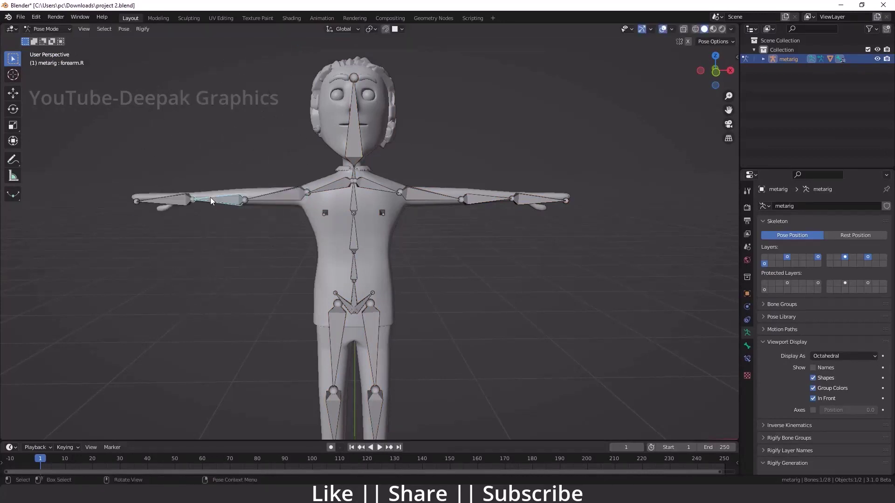
key(r)
key(Escape)
click(65, 29)
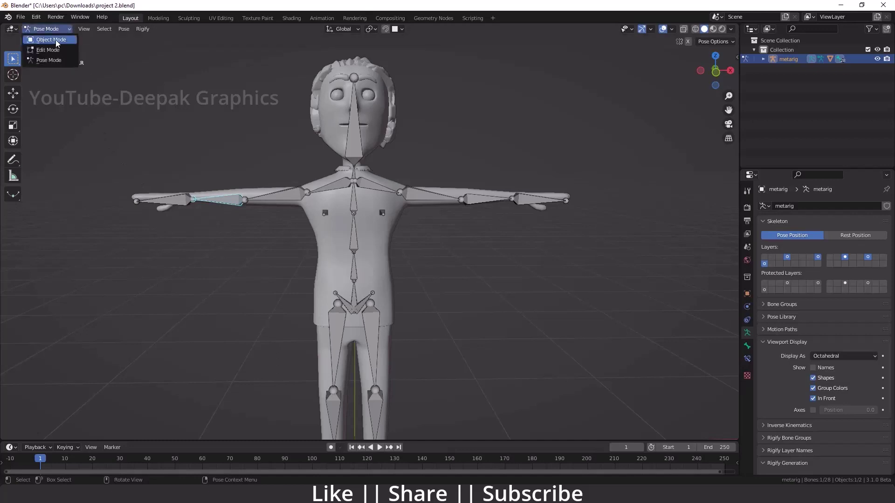
click(395, 269)
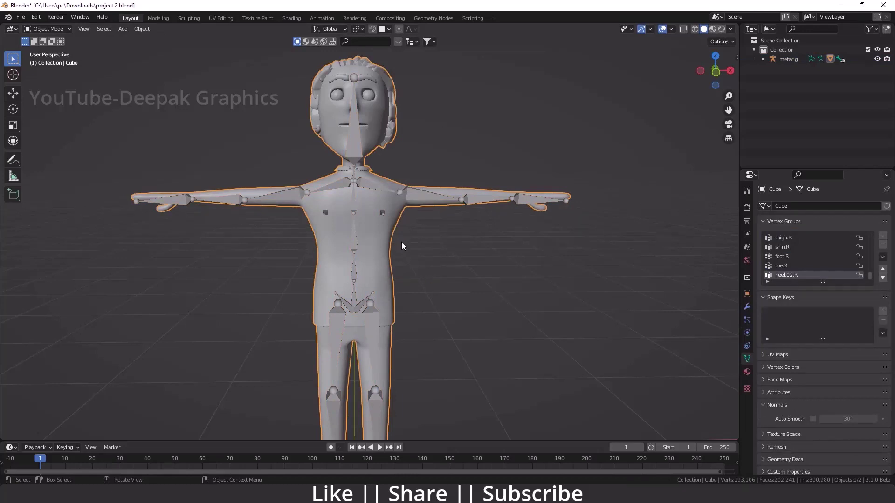
Merge the mesh's vertices By Distance again with Merge Distance set to 0.001 m
key(Tab)
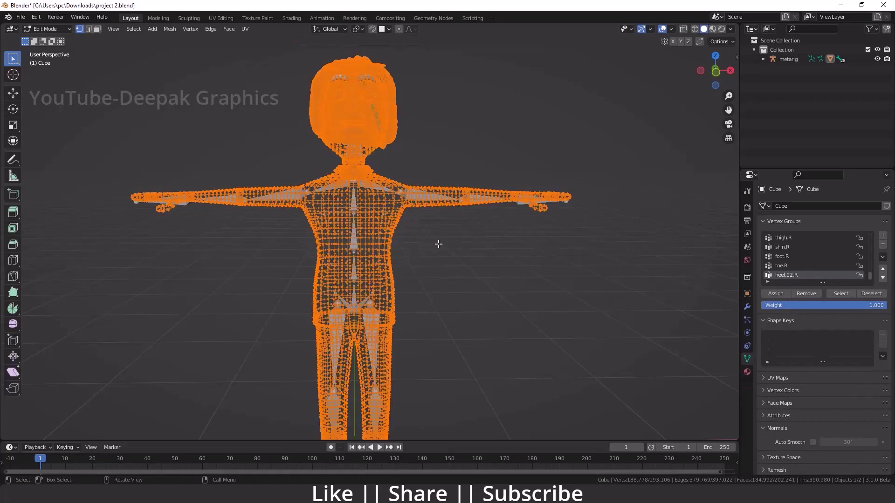
key(m)
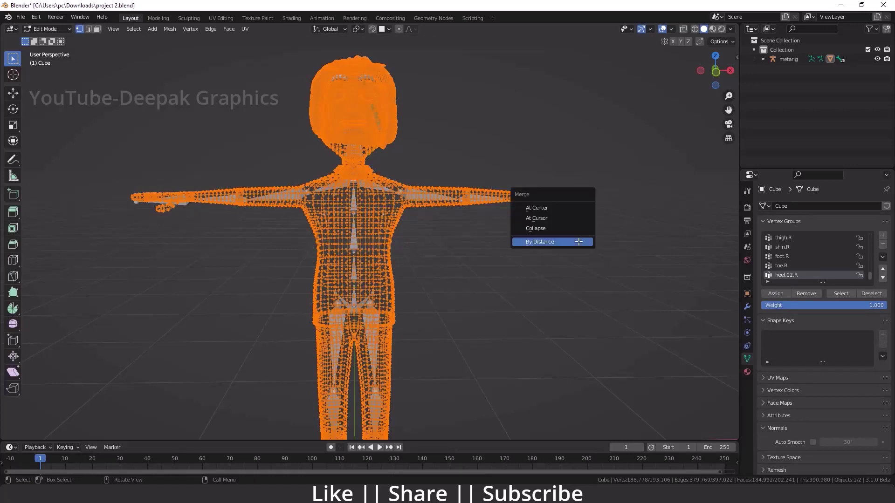
click(538, 242)
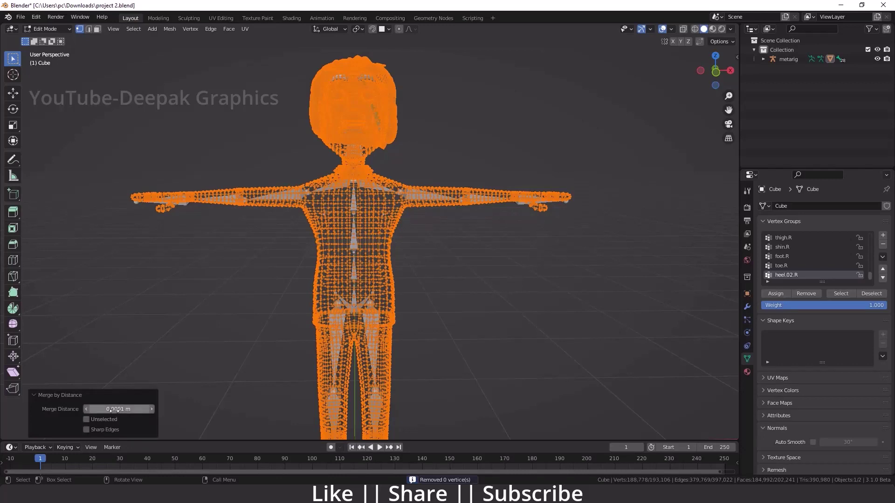
double_click(100, 409)
click(97, 409)
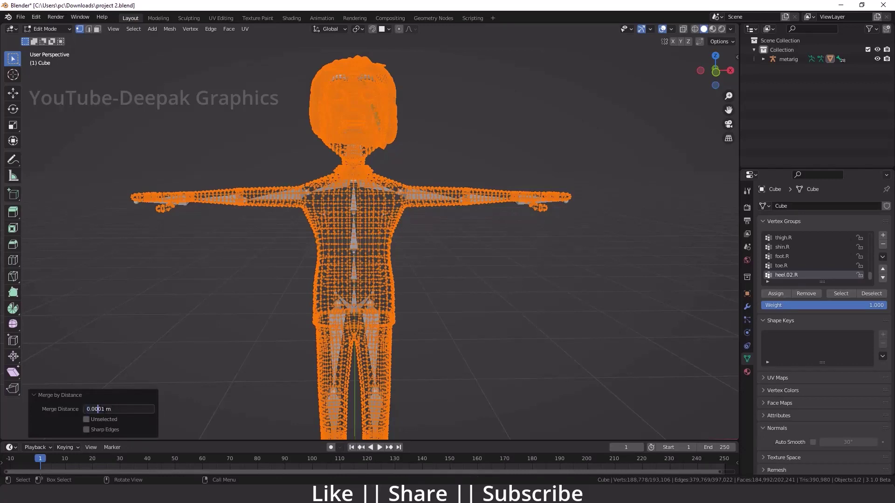
key(BackSpace)
key(Return)
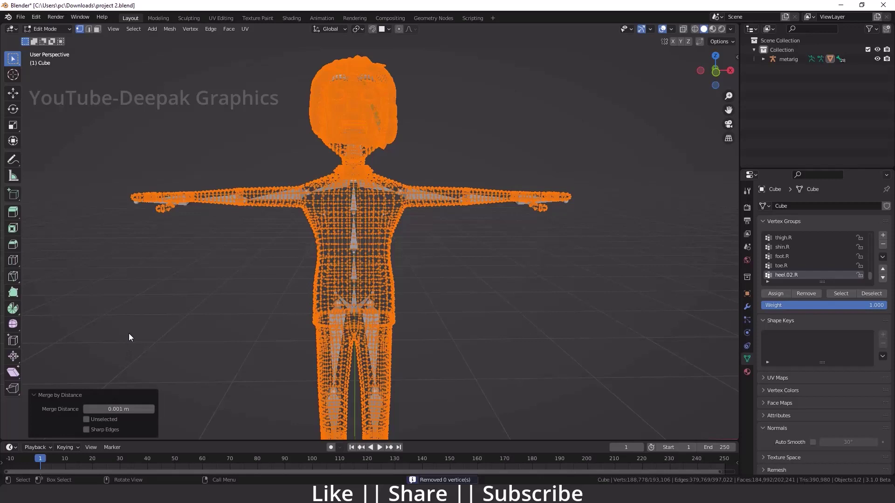